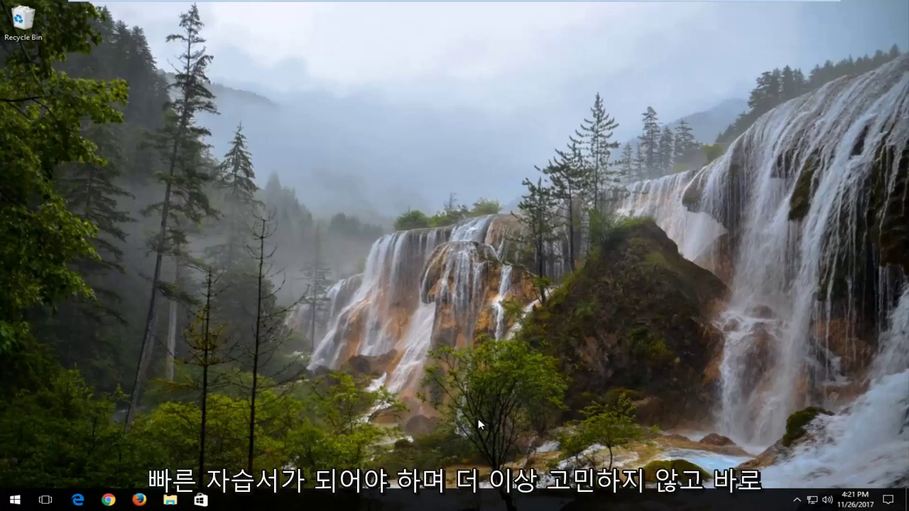
Open Device Manager and expand the Display adapters category.
left_click(15, 500)
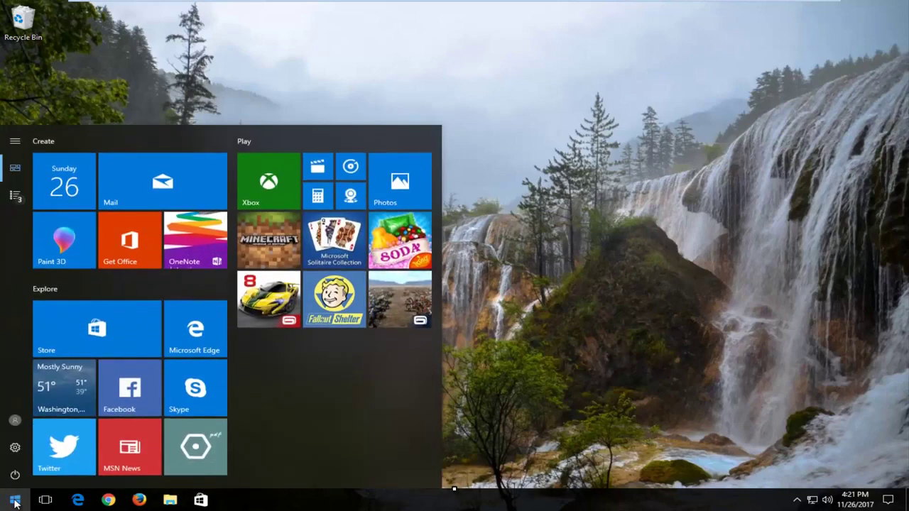
type("device manager")
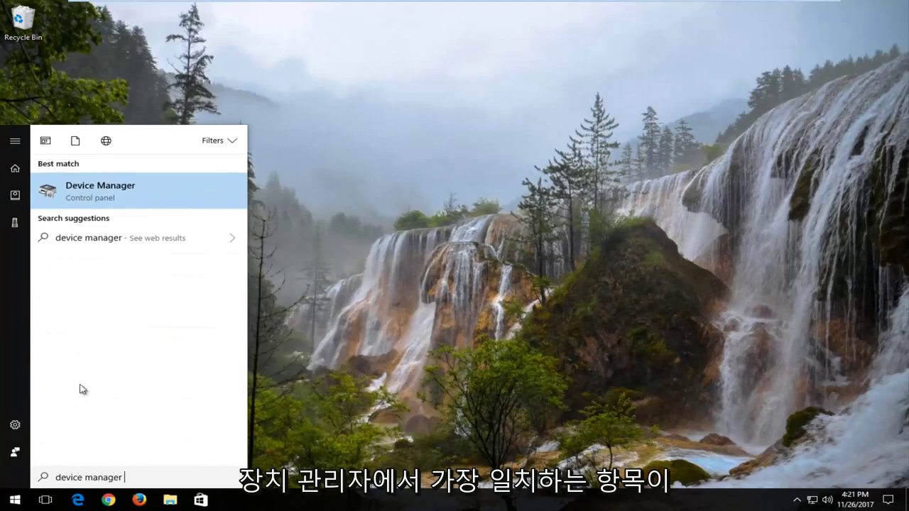
left_click(113, 192)
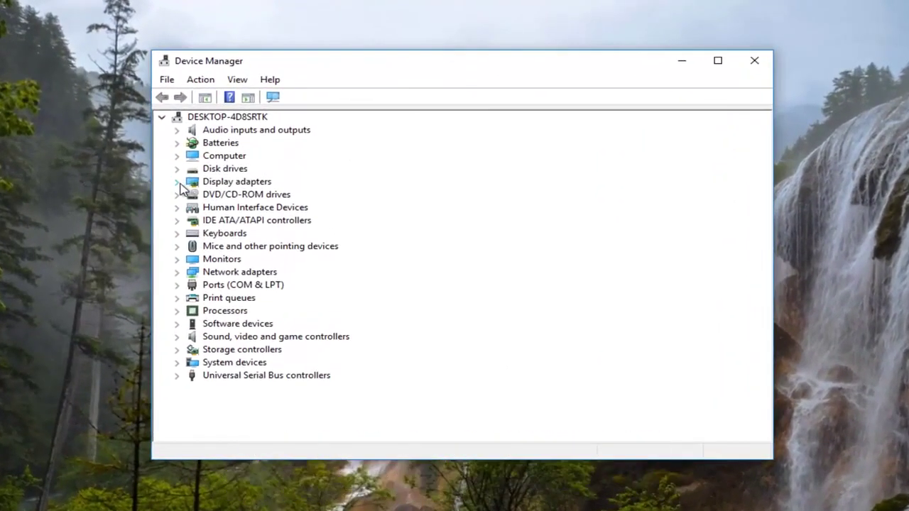
double_click(219, 183)
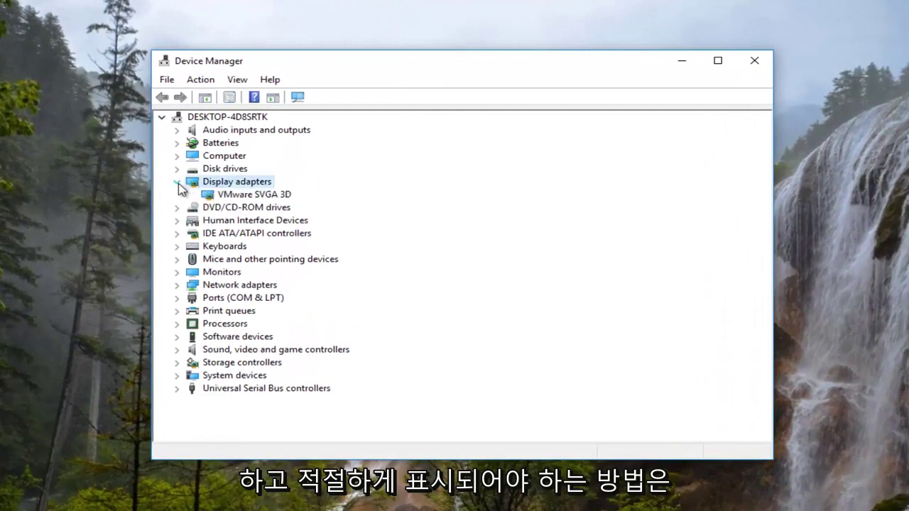
Open the driver properties of the VMware SVGA 3D display adapter.
left_click(240, 199)
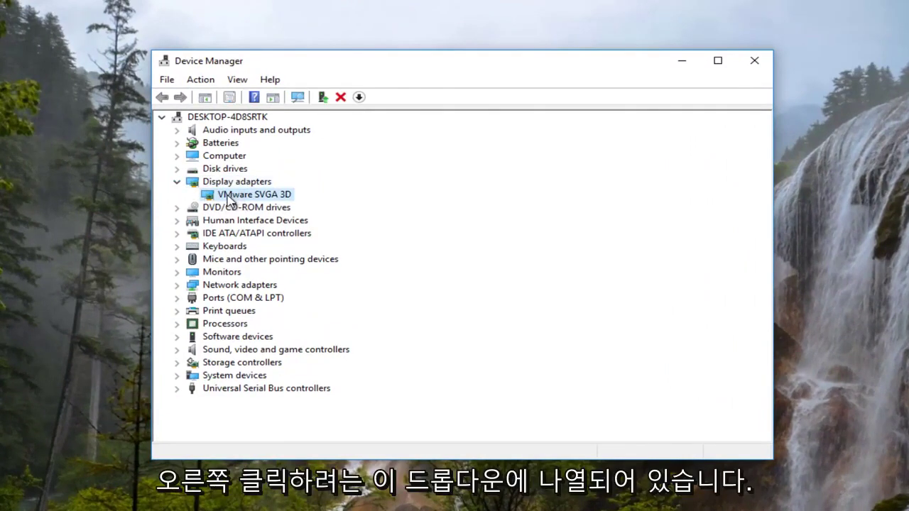
right_click(228, 196)
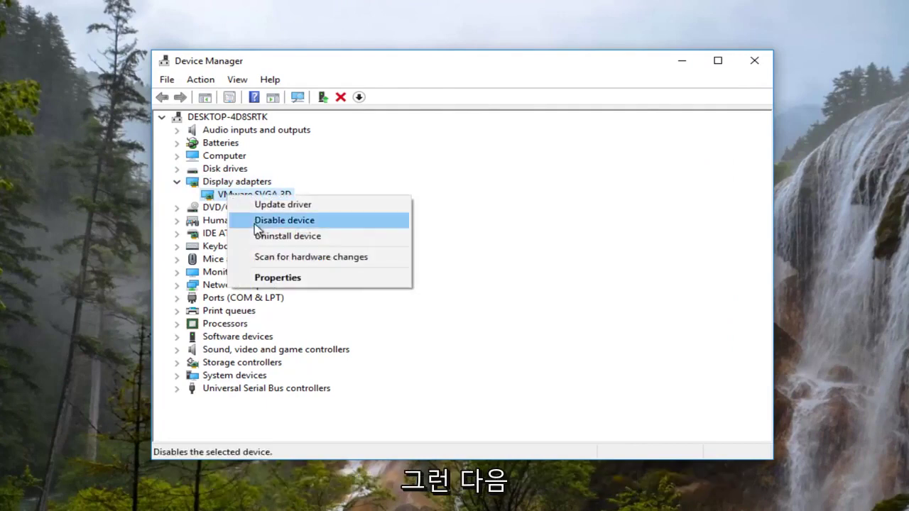
left_click(272, 280)
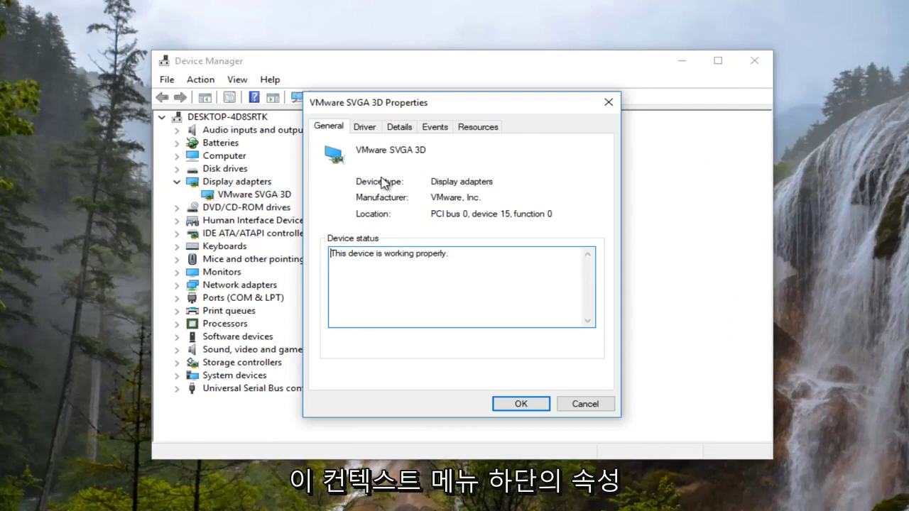
left_click(365, 128)
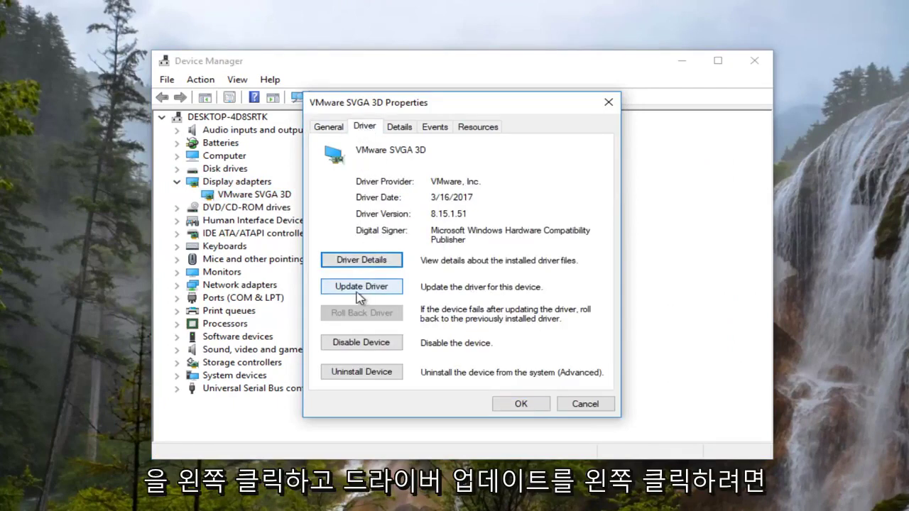
Search automatically for updated driver software for the VMware SVGA 3D adapter, then close the wizard and Device Manager.
left_click(365, 290)
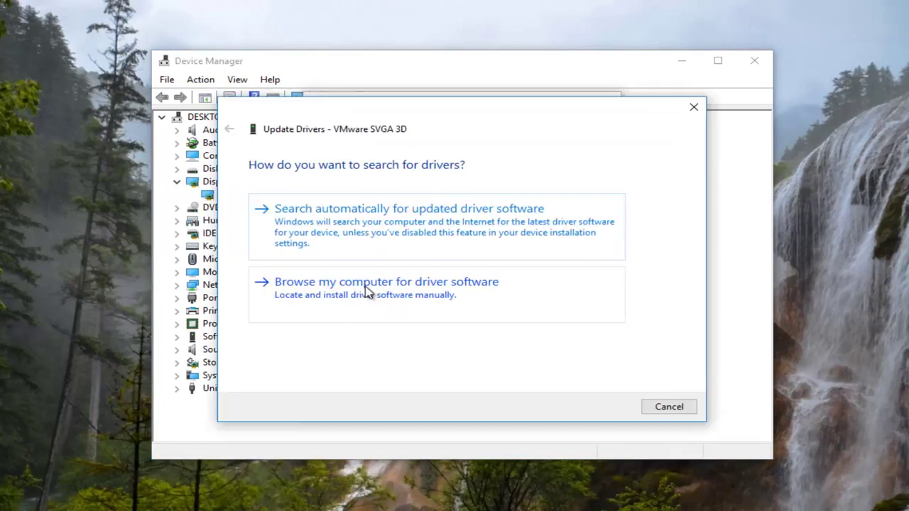
left_click(355, 232)
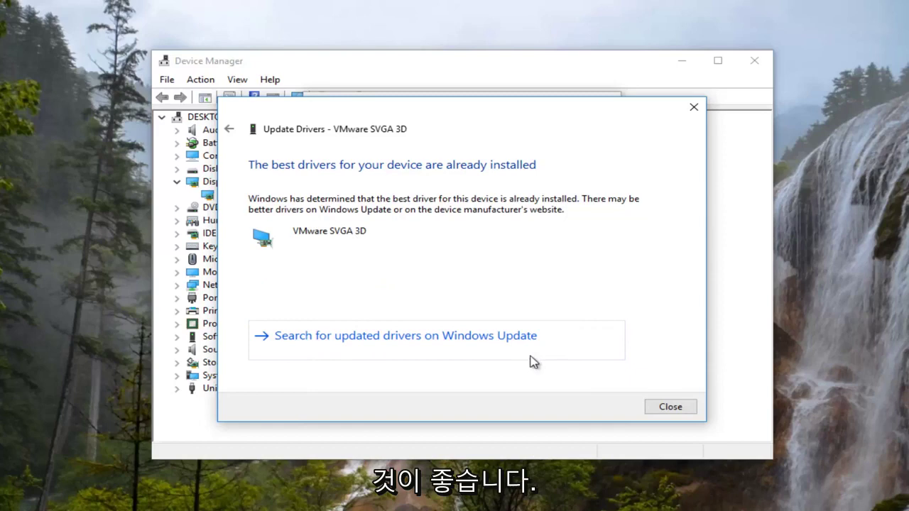
left_click(670, 406)
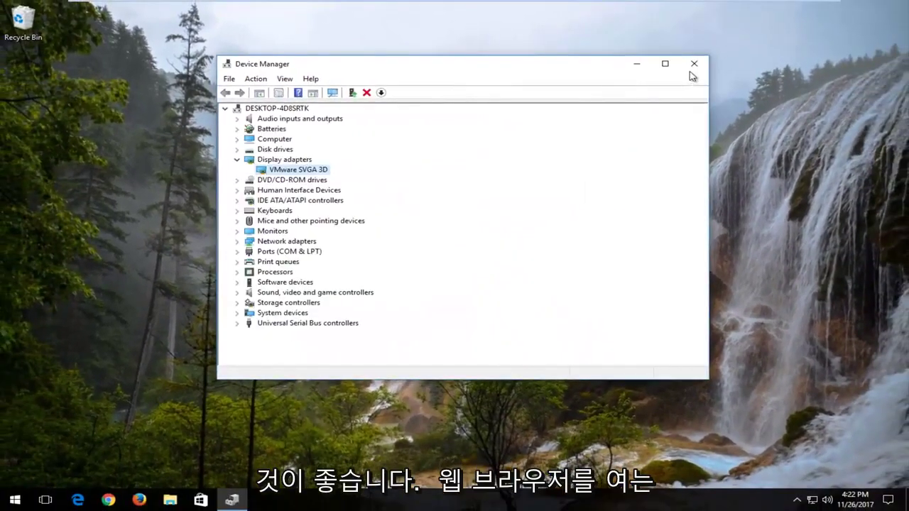
left_click(693, 62)
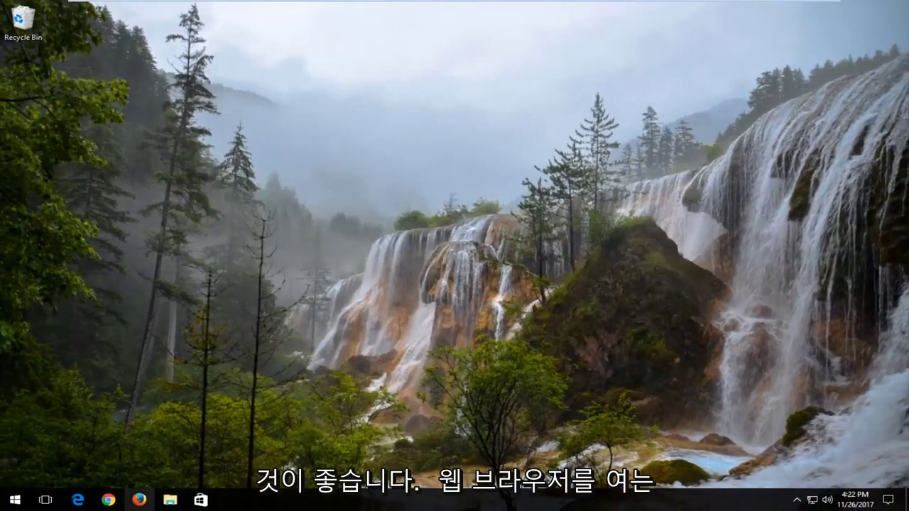
Switch to Firefox and go to google.com.
key("super+3")
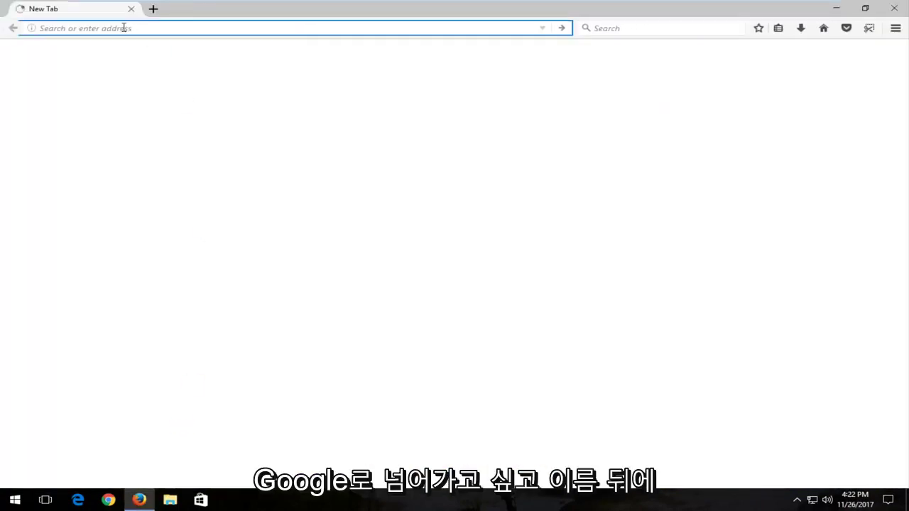
type("google.com/")
key("Return")
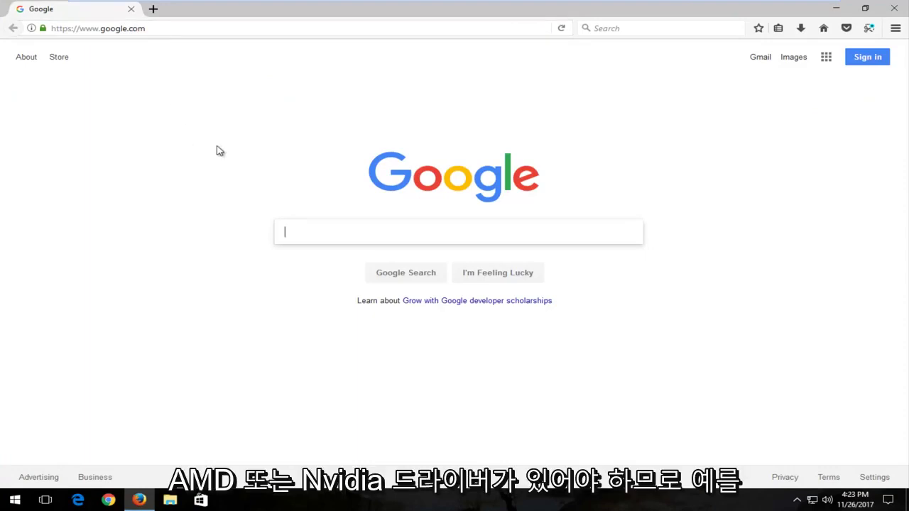
Search Google for "amd driver download".
type("amd driv")
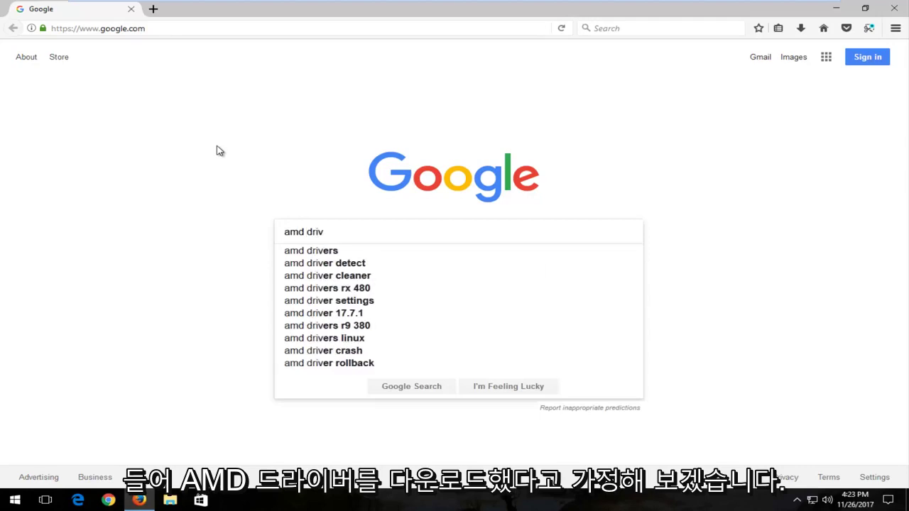
type("er download")
key("Return")
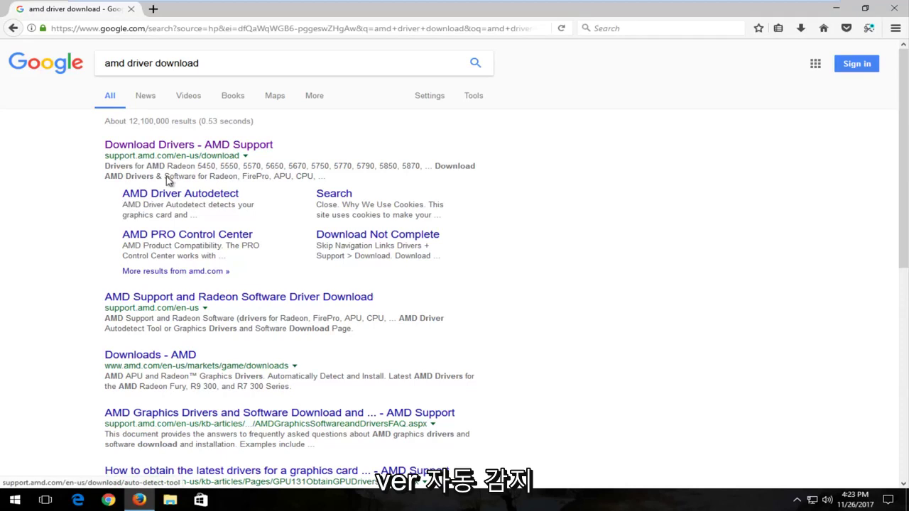
Check the web domain of the first search result, Download Drivers - AMD Support.
triple_click(154, 64)
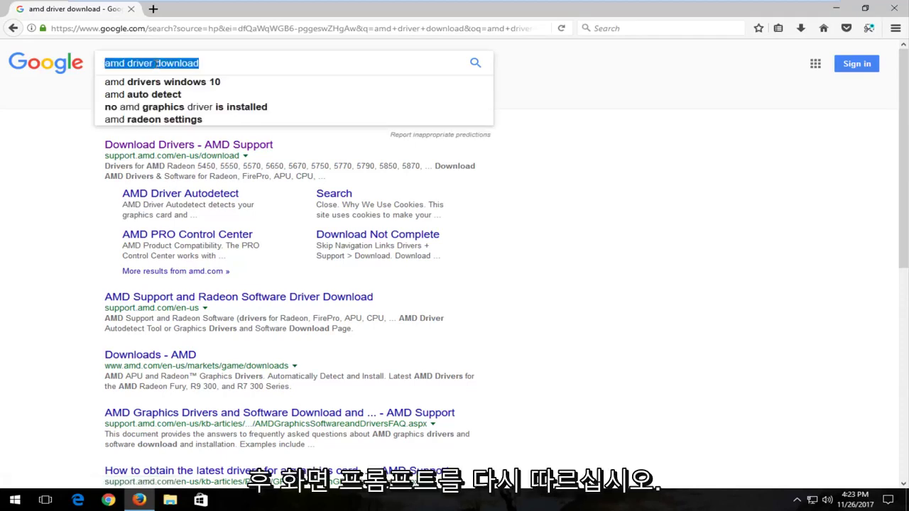
left_click(108, 158)
left_click_drag(156, 155, 163, 155)
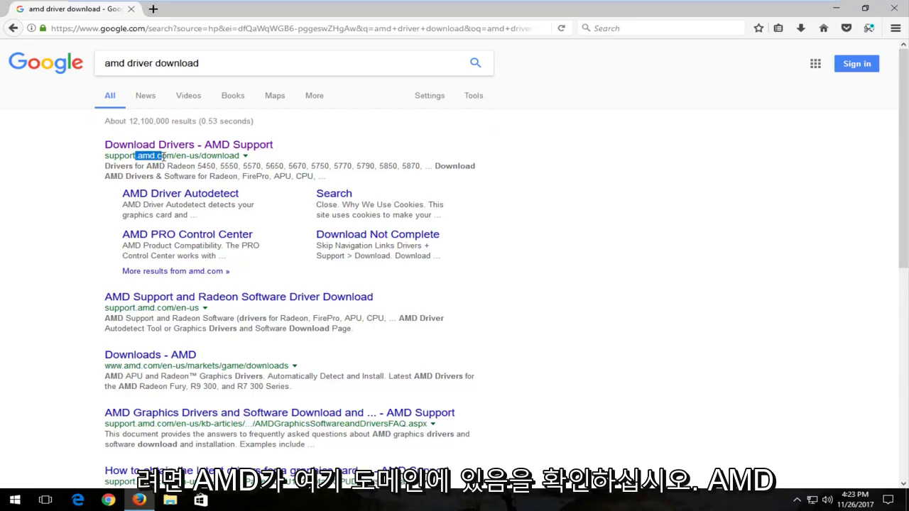
left_click(164, 161)
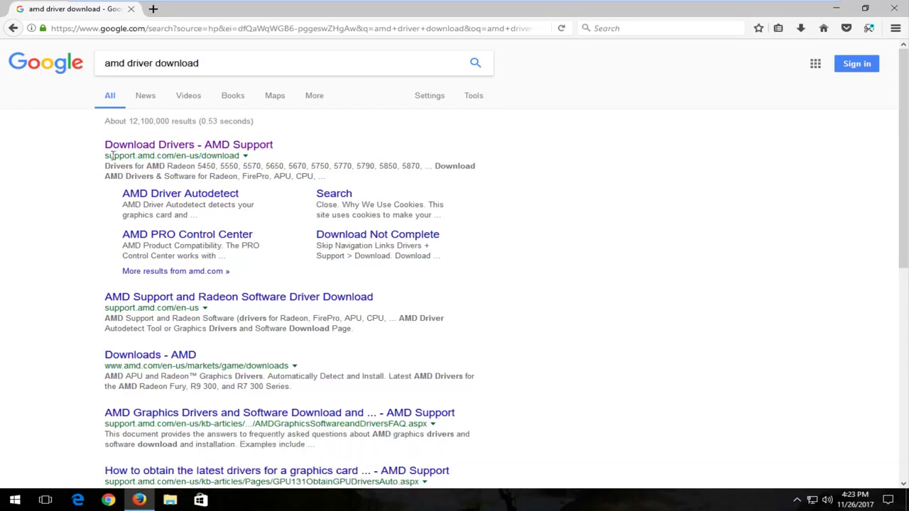
Replace the Google query with "nvidia driver download" and run the search.
triple_click(203, 62)
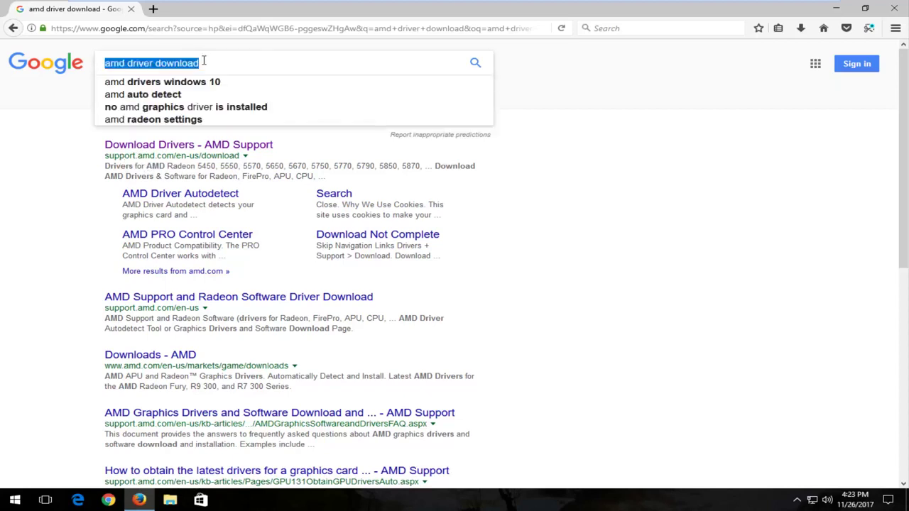
type("nvidia ")
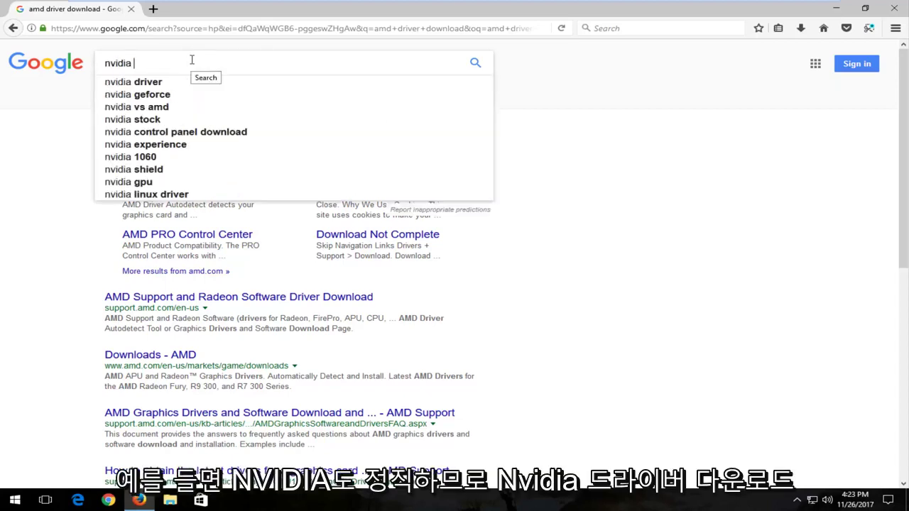
type("driver downloa")
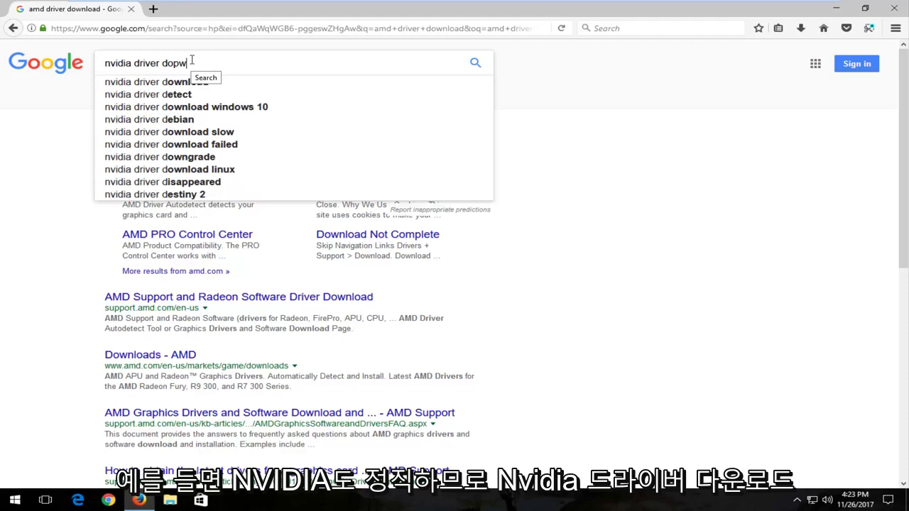
type("d")
key("Return")
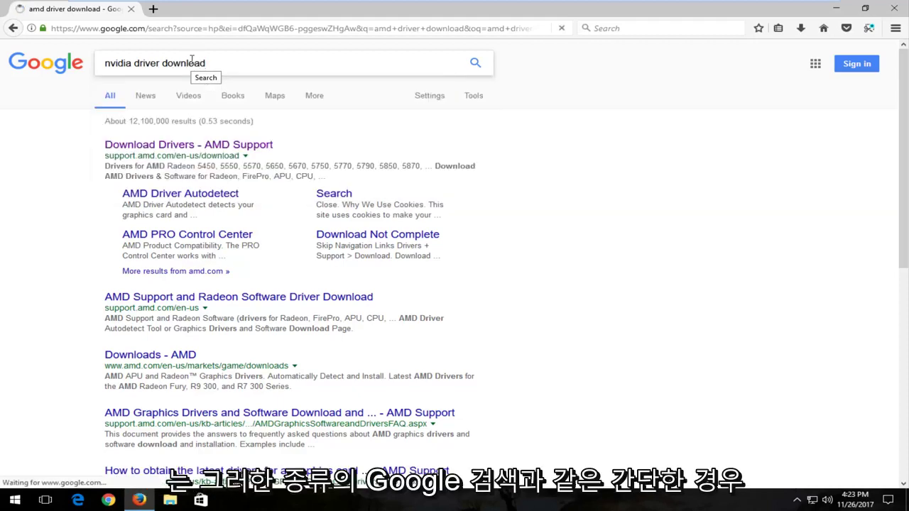
Open the Automatically Detect NVIDIA driver result to scan the system, then close the browser.
scroll(162, 257, "down", 2)
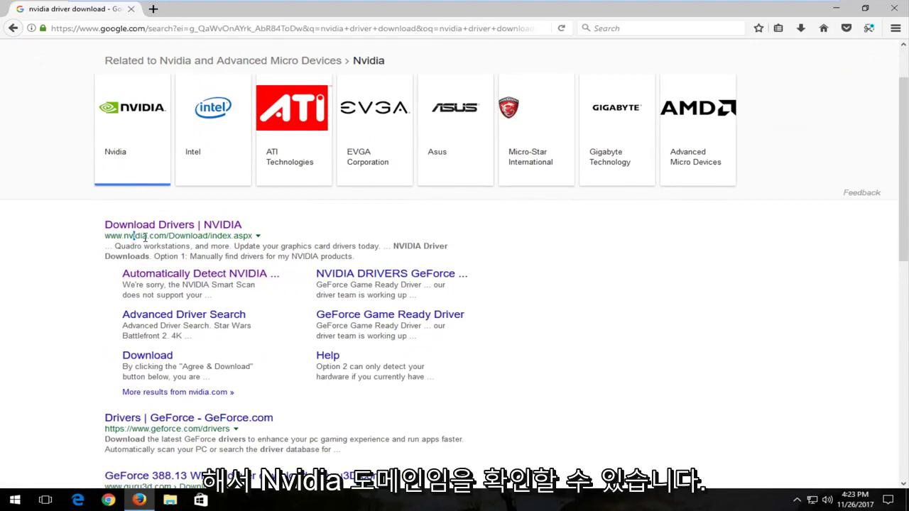
left_click(159, 277)
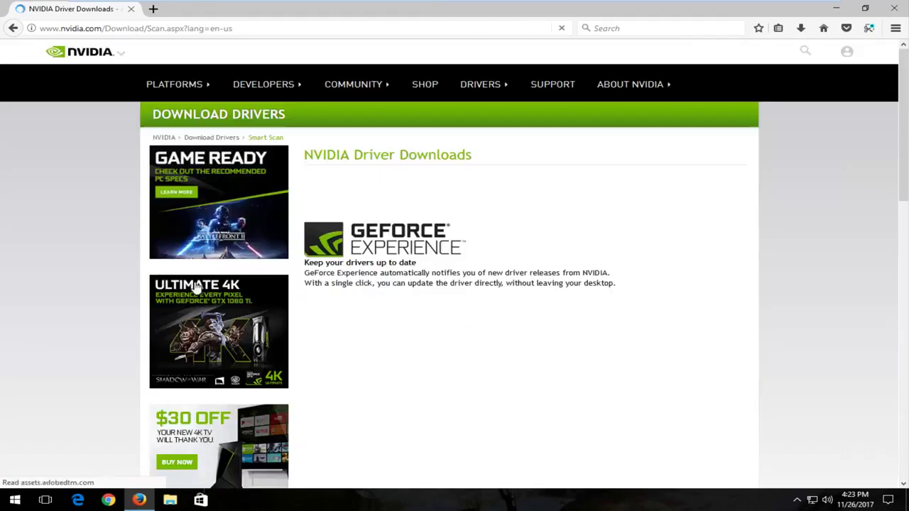
scroll(410, 299, "down", 3)
scroll(405, 299, "up", 3)
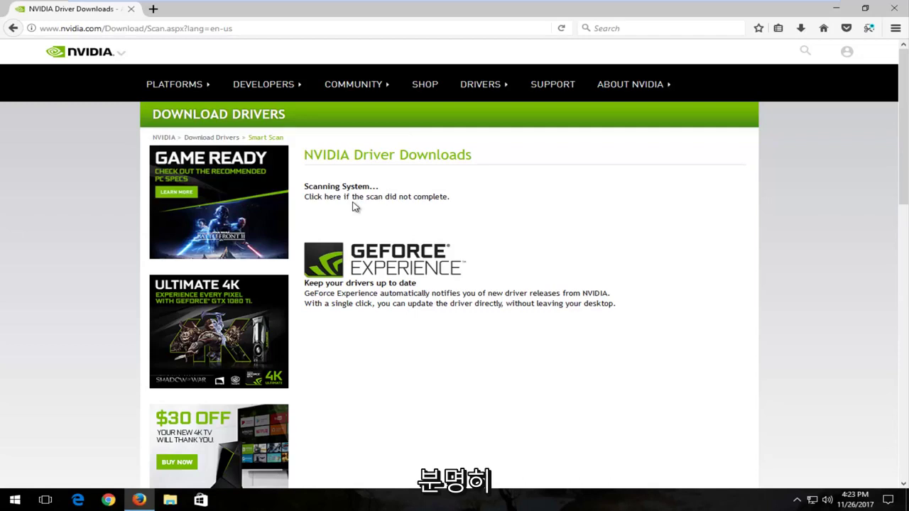
left_click(897, 7)
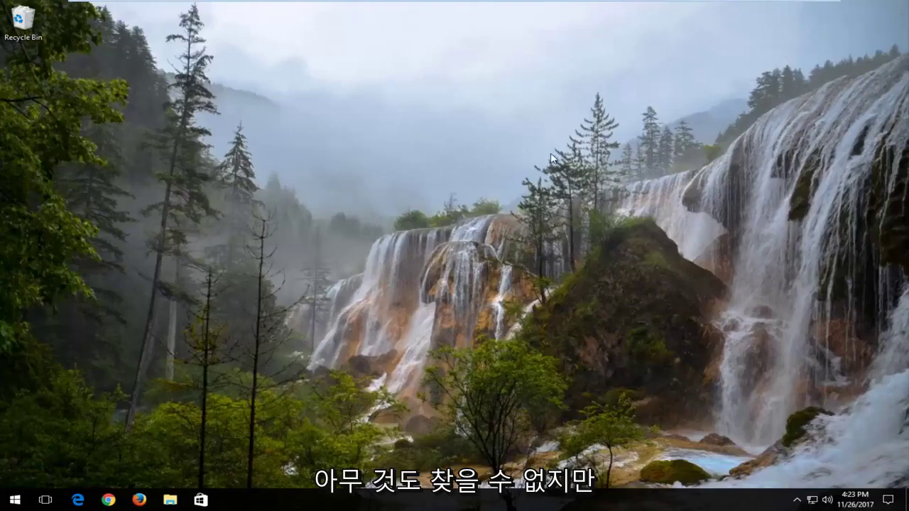